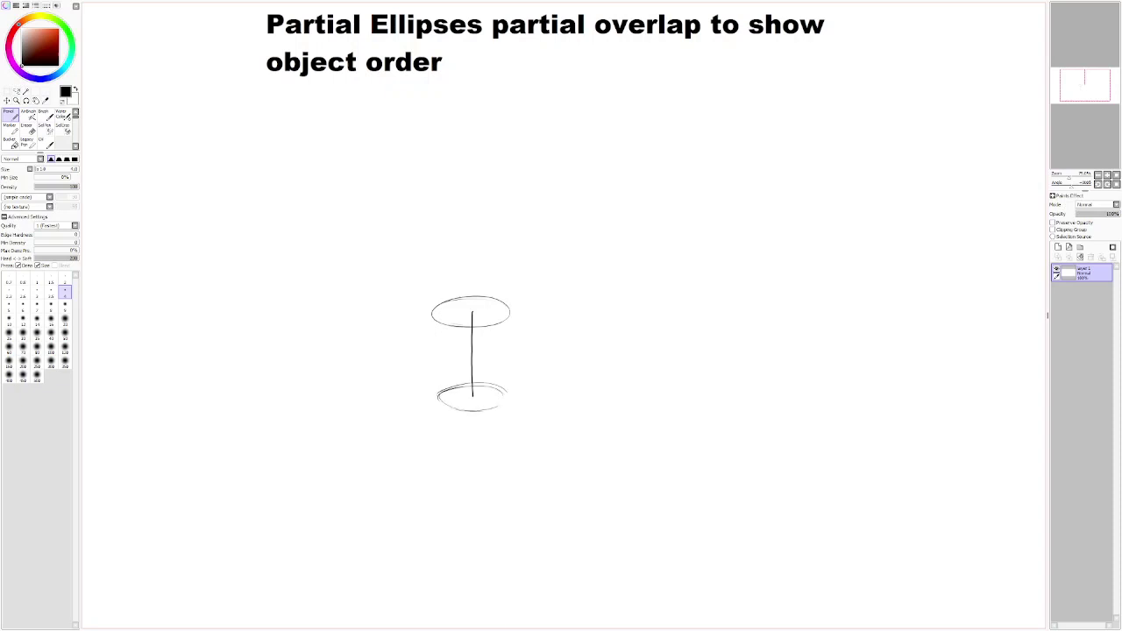
- Redraw the first cylinder's bottom ellipse cleanly around the centre line's lower end
{"action": "key", "text": "ctrl+z"}
{"action": "key", "text": "ctrl+z"}
{"action": "key", "text": "ctrl+z"}
{"action": "key", "text": "ctrl+z"}
{"action": "mouse_move", "coordinate": [463, 408]}
{"action": "left_mouse_down"}
{"action": "mouse_move", "coordinate": [493, 406]}
{"action": "mouse_move", "coordinate": [505, 391]}
{"action": "mouse_move", "coordinate": [440, 390]}
{"action": "left_mouse_up"}
{"action": "key", "text": "ctrl+z"}
- Draw the first cylinder's left and right side lines, redoing the right one
{"action": "left_click_drag", "start_coordinate": [431, 314], "coordinate": [435, 370]}
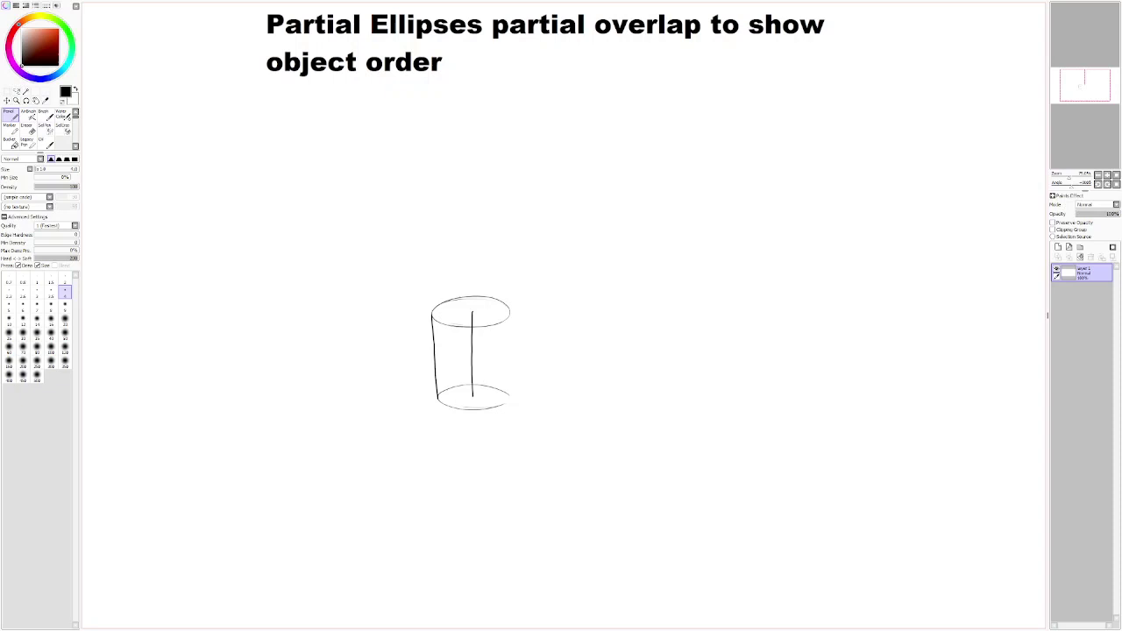
{"action": "left_click_drag", "start_coordinate": [509, 315], "coordinate": [510, 399]}
{"action": "key", "text": "ctrl+z"}
{"action": "left_click_drag", "start_coordinate": [509, 312], "coordinate": [513, 386]}
- Draw the second cylinder's vertical centre line between the dots, and try a top ellipse that gets rejected
{"action": "left_click_drag", "start_coordinate": [535, 322], "coordinate": [537, 397]}
{"action": "key", "text": "ctrl+z"}
{"action": "left_click_drag", "start_coordinate": [535, 324], "coordinate": [535, 388]}
{"action": "left_click_drag", "start_coordinate": [500, 331], "coordinate": [566, 326]}
{"action": "key", "text": "ctrl+z"}
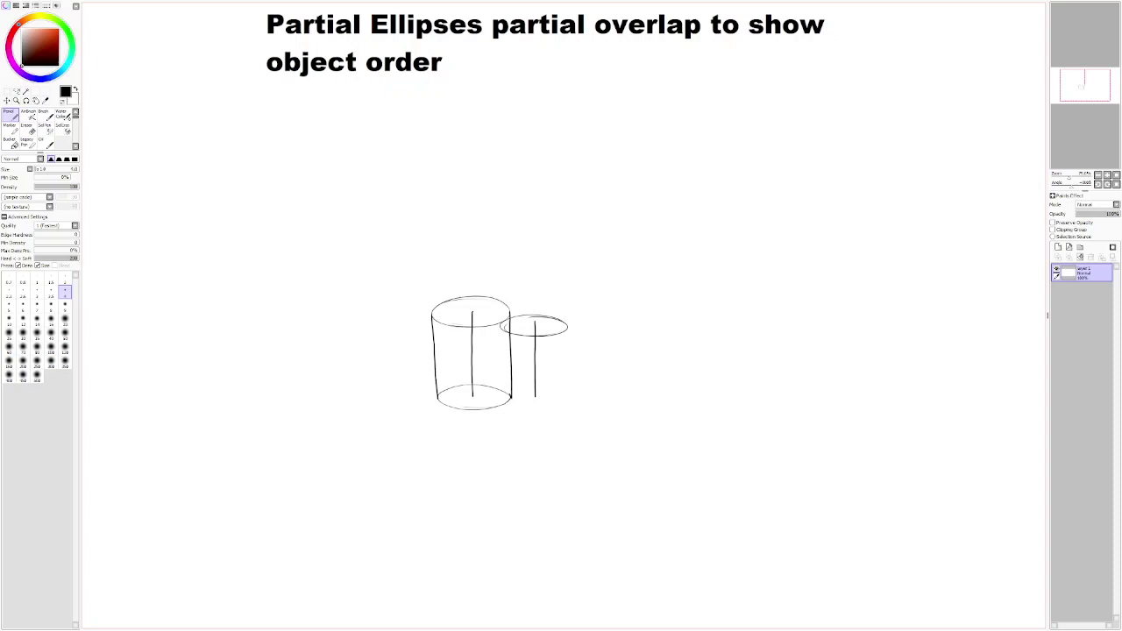
- Sketch the second cylinder's bottom ellipse and side lines, then undo them back to the centre line
{"action": "mouse_move", "coordinate": [554, 408]}
{"action": "left_mouse_down"}
{"action": "mouse_move", "coordinate": [526, 408]}
{"action": "mouse_move", "coordinate": [557, 409]}
{"action": "left_mouse_up"}
{"action": "left_click_drag", "start_coordinate": [501, 344], "coordinate": [504, 377]}
{"action": "key", "text": "ctrl+z"}
{"action": "key", "text": "ctrl+z"}
{"action": "left_click_drag", "start_coordinate": [501, 335], "coordinate": [503, 360]}
{"action": "key", "text": "ctrl+z"}
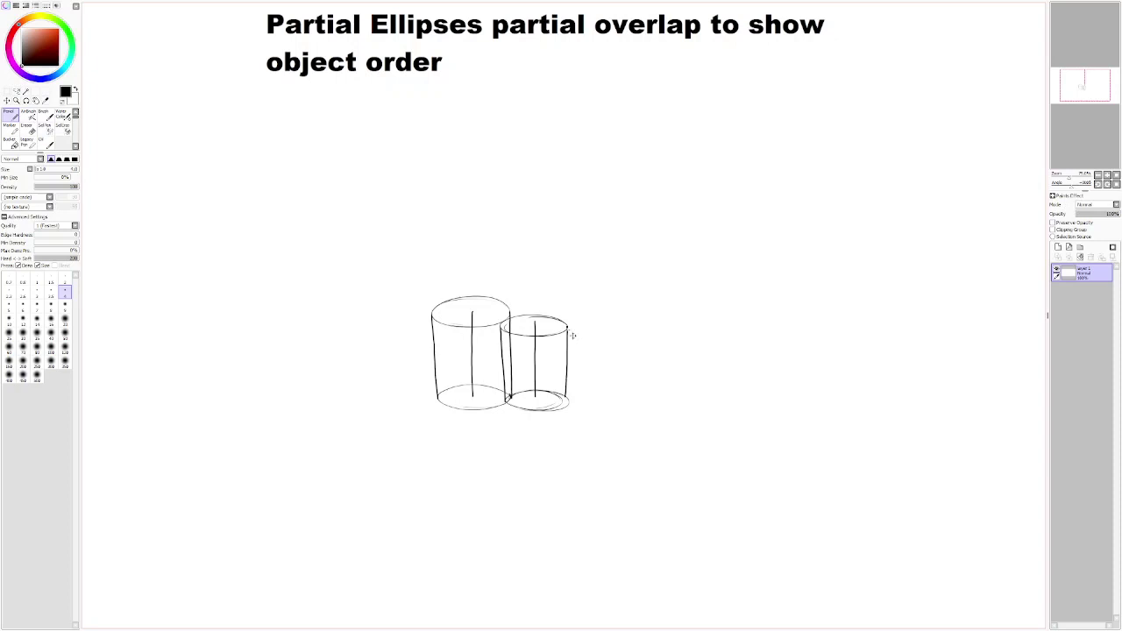
{"action": "key", "text": "ctrl+z"}
{"action": "left_click_drag", "start_coordinate": [567, 326], "coordinate": [568, 399]}
{"action": "key", "text": "ctrl+z"}
{"action": "key", "text": "ctrl+z"}
{"action": "key", "text": "ctrl+z"}
{"action": "key", "text": "ctrl+z"}
{"action": "key", "text": "ctrl+z"}
{"action": "key", "text": "ctrl+z"}
{"action": "key", "text": "ctrl+z"}
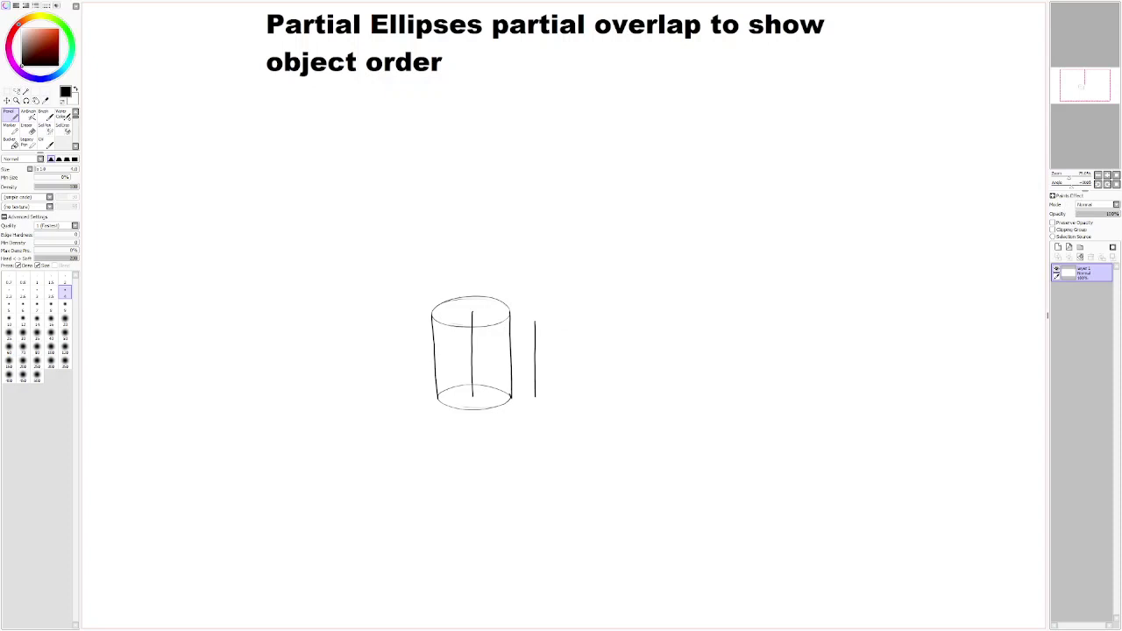
- Try several partial top ellipses starting from the first cylinder's right side
{"action": "mouse_move", "coordinate": [509, 334]}
{"action": "left_mouse_down"}
{"action": "mouse_move", "coordinate": [584, 330]}
{"action": "mouse_move", "coordinate": [508, 322]}
{"action": "left_mouse_up"}
{"action": "key", "text": "ctrl+z"}
{"action": "mouse_move", "coordinate": [511, 338]}
{"action": "left_mouse_down"}
{"action": "mouse_move", "coordinate": [566, 329]}
{"action": "mouse_move", "coordinate": [522, 335]}
{"action": "mouse_move", "coordinate": [568, 325]}
{"action": "mouse_move", "coordinate": [514, 329]}
{"action": "mouse_move", "coordinate": [553, 326]}
{"action": "mouse_move", "coordinate": [512, 317]}
{"action": "left_mouse_up"}
{"action": "key", "text": "ctrl+z"}
{"action": "key", "text": "ctrl+z"}
- Draw the rear cylinder's partial top and bottom arcs ending at the front cylinder's edge
{"action": "key", "text": "ctrl+z"}
{"action": "mouse_move", "coordinate": [513, 330]}
{"action": "left_mouse_down"}
{"action": "mouse_move", "coordinate": [558, 321]}
{"action": "mouse_move", "coordinate": [541, 314]}
{"action": "mouse_move", "coordinate": [521, 331]}
{"action": "mouse_move", "coordinate": [563, 323]}
{"action": "mouse_move", "coordinate": [537, 313]}
{"action": "mouse_move", "coordinate": [522, 332]}
{"action": "mouse_move", "coordinate": [556, 324]}
{"action": "mouse_move", "coordinate": [512, 322]}
{"action": "left_mouse_up"}
{"action": "key", "text": "ctrl+z"}
{"action": "key", "text": "ctrl+z"}
{"action": "key", "text": "ctrl+z"}
{"action": "mouse_move", "coordinate": [570, 327]}
{"action": "left_mouse_down"}
{"action": "mouse_move", "coordinate": [516, 324]}
{"action": "mouse_move", "coordinate": [526, 318]}
{"action": "mouse_move", "coordinate": [526, 344]}
{"action": "mouse_move", "coordinate": [566, 330]}
{"action": "mouse_move", "coordinate": [511, 318]}
{"action": "mouse_move", "coordinate": [543, 309]}
{"action": "left_mouse_up"}
{"action": "key", "text": "ctrl+z"}
{"action": "key", "text": "ctrl+z"}
{"action": "left_click_drag", "start_coordinate": [500, 342], "coordinate": [535, 306]}
{"action": "key", "text": "ctrl+z"}
{"action": "key", "text": "ctrl+z"}
{"action": "left_click_drag", "start_coordinate": [510, 401], "coordinate": [570, 387]}
{"action": "key", "text": "ctrl+z"}
{"action": "key", "text": "ctrl+z"}
{"action": "key", "text": "ctrl+z"}
{"action": "key", "text": "ctrl+z"}
- Sketch tall and large demonstration ellipses around the cylinders, then remove them
{"action": "mouse_move", "coordinate": [507, 311]}
{"action": "left_mouse_down"}
{"action": "mouse_move", "coordinate": [523, 359]}
{"action": "mouse_move", "coordinate": [509, 307]}
{"action": "left_mouse_up"}
{"action": "left_click_drag", "start_coordinate": [495, 333], "coordinate": [493, 362]}
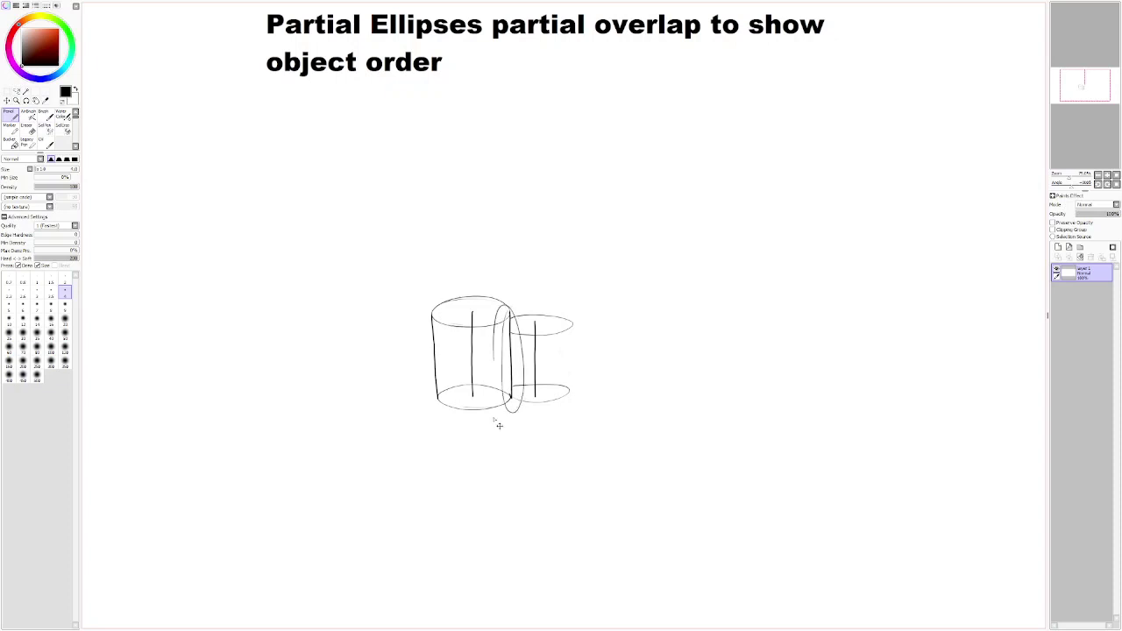
{"action": "key", "text": "ctrl+z"}
{"action": "key", "text": "ctrl+z"}
{"action": "key", "text": "ctrl+z"}
{"action": "mouse_move", "coordinate": [430, 323]}
{"action": "left_mouse_down"}
{"action": "mouse_move", "coordinate": [504, 307]}
{"action": "mouse_move", "coordinate": [419, 377]}
{"action": "left_mouse_up"}
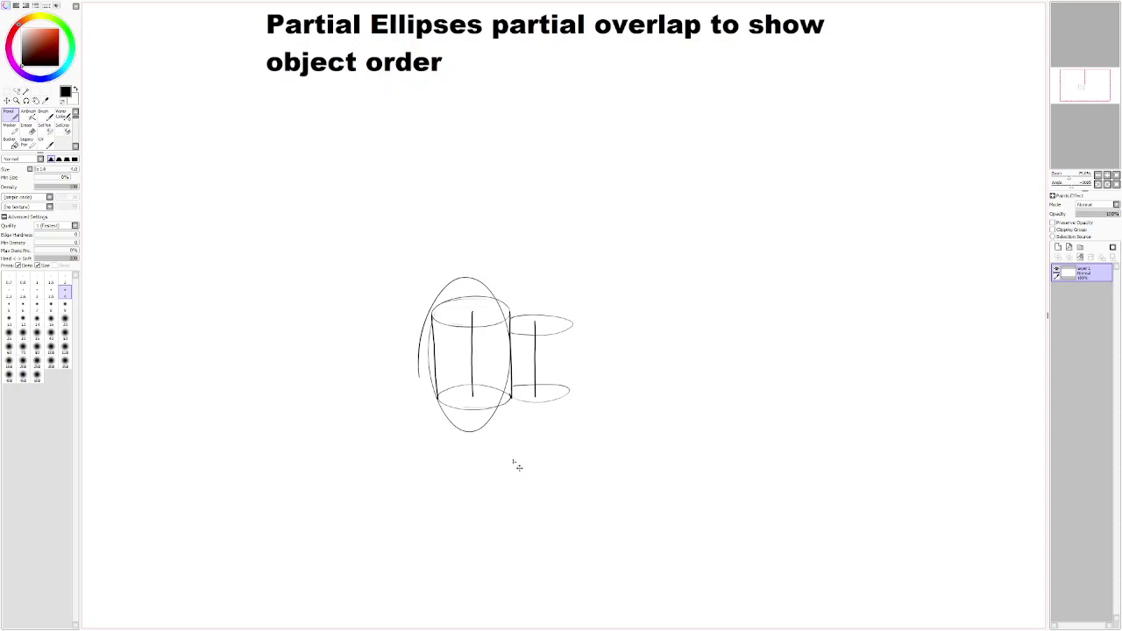
{"action": "key", "text": "ctrl+z"}
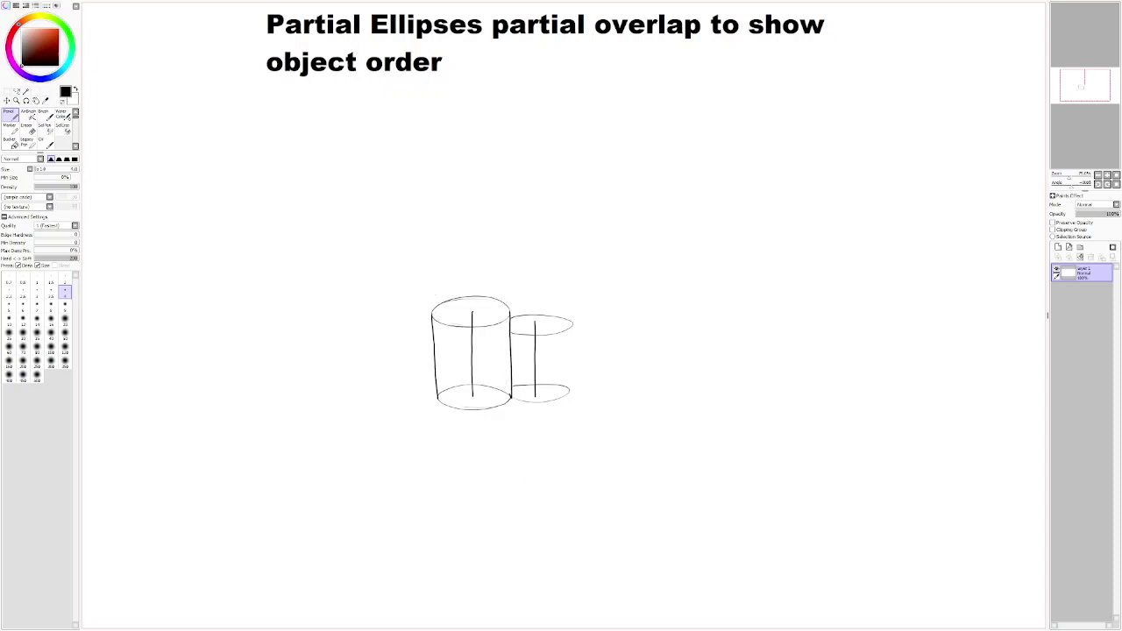
- Draw the rear cylinder's right side line, then circle both cylinders to show the overlap and remove the circles
{"action": "left_click_drag", "start_coordinate": [573, 325], "coordinate": [570, 389]}
{"action": "mouse_move", "coordinate": [421, 296]}
{"action": "left_mouse_down"}
{"action": "mouse_move", "coordinate": [498, 404]}
{"action": "mouse_move", "coordinate": [413, 338]}
{"action": "left_mouse_up"}
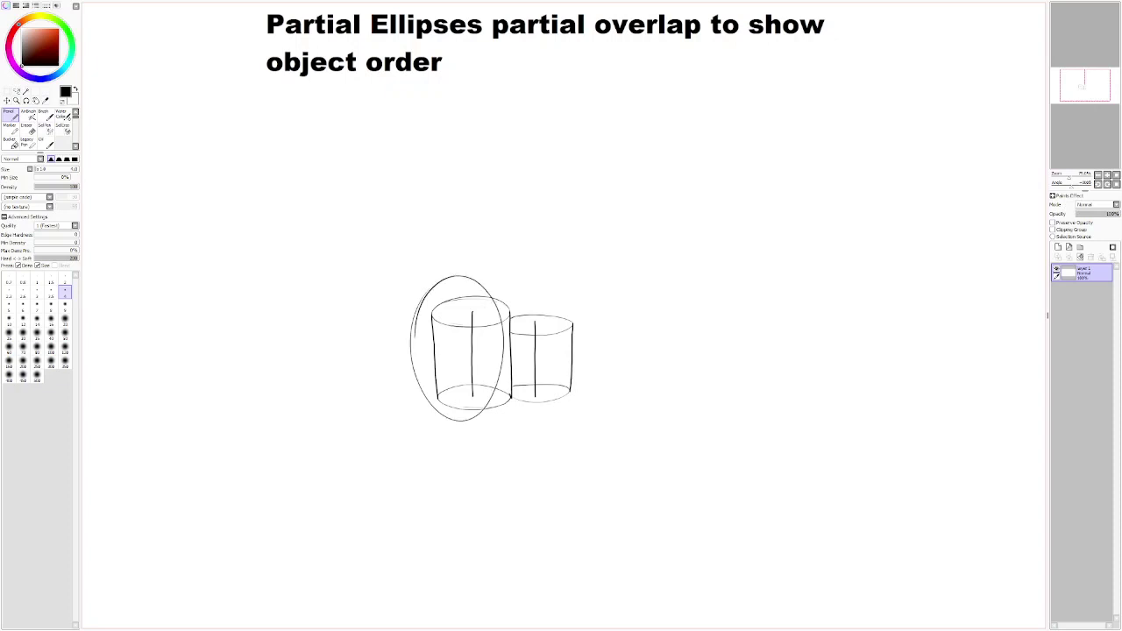
{"action": "left_click_drag", "start_coordinate": [520, 415], "coordinate": [516, 379]}
{"action": "key", "text": "ctrl+z"}
{"action": "key", "text": "ctrl+z"}
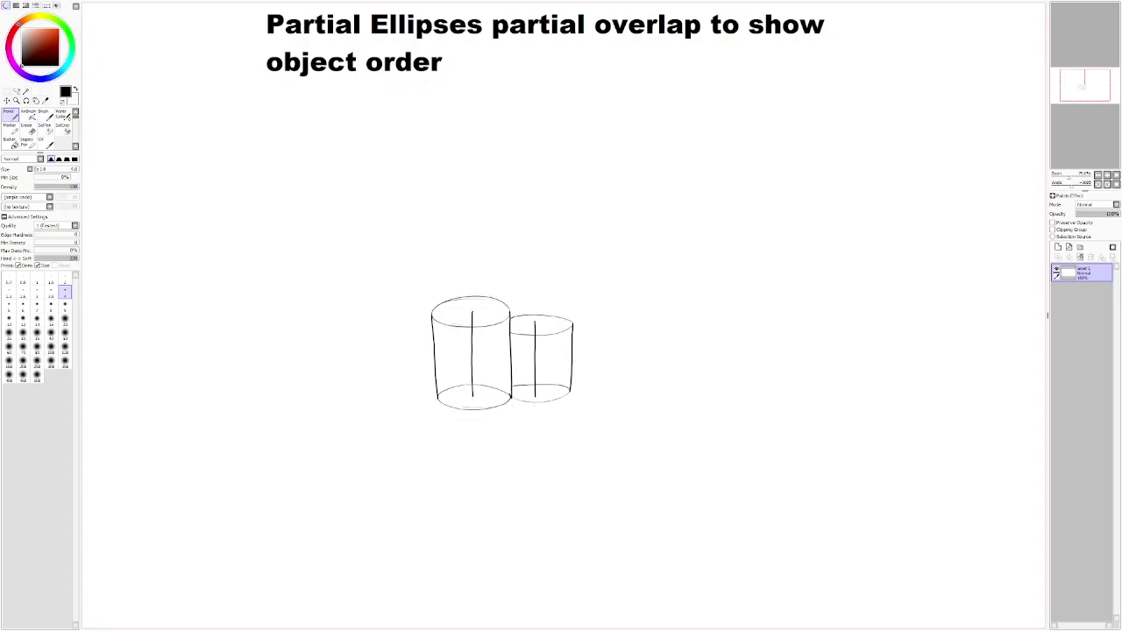
- Shift the cylinders left and draw a vertical centre line in the empty right area
{"action": "left_click_drag", "start_coordinate": [564, 468], "coordinate": [340, 471]}
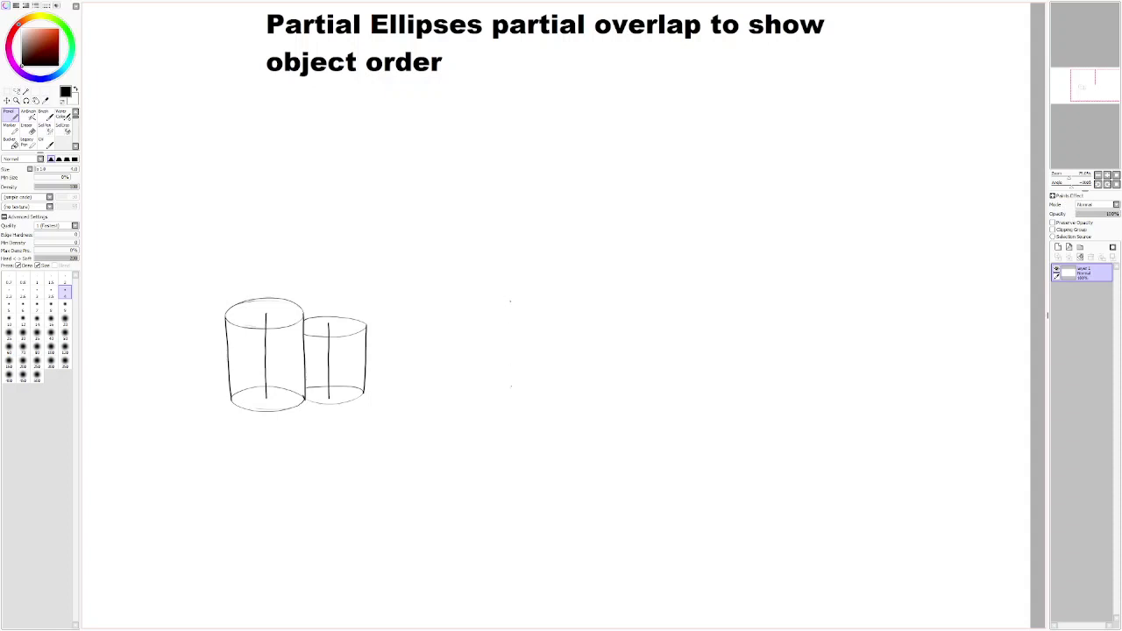
{"action": "left_click_drag", "start_coordinate": [510, 301], "coordinate": [510, 385]}
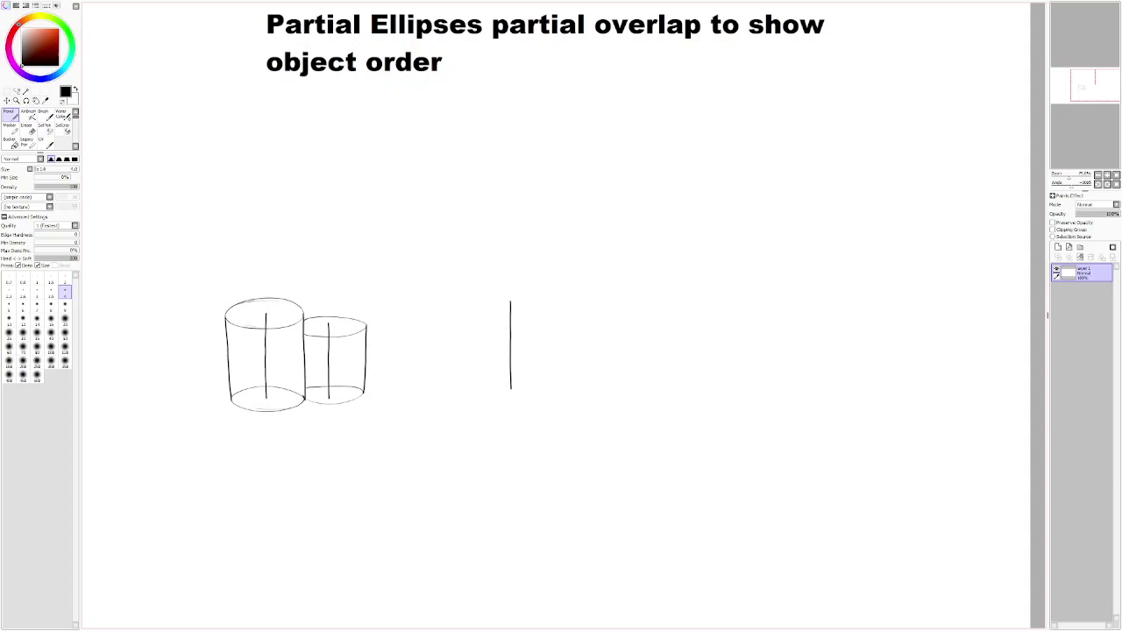